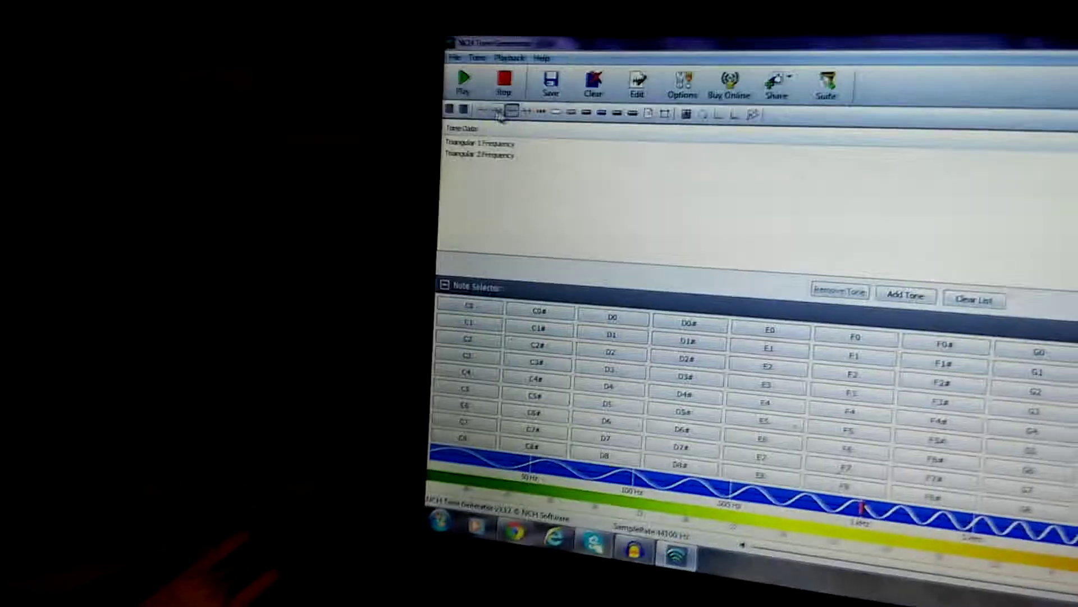
Switch both tone frequencies from triangular to sine waves using the sine waveform button.
click(495, 113)
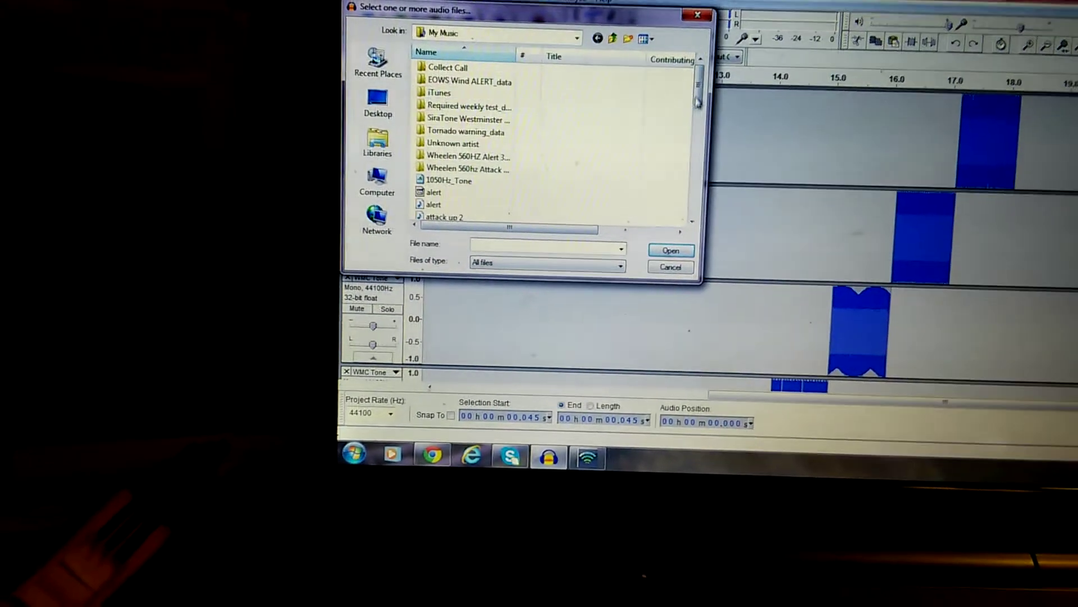
drag(698, 100, 698, 135)
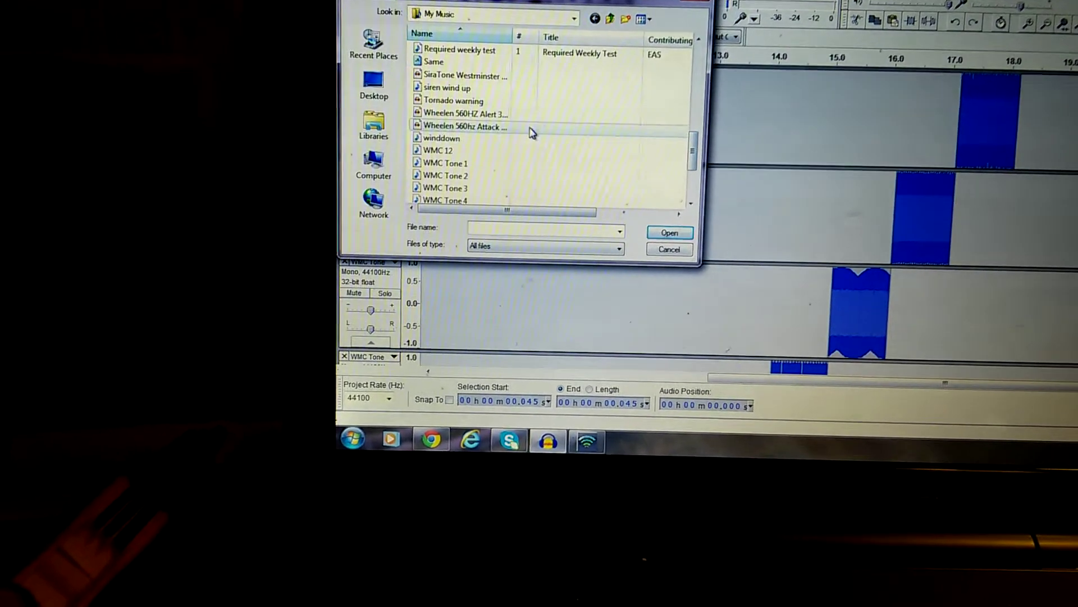